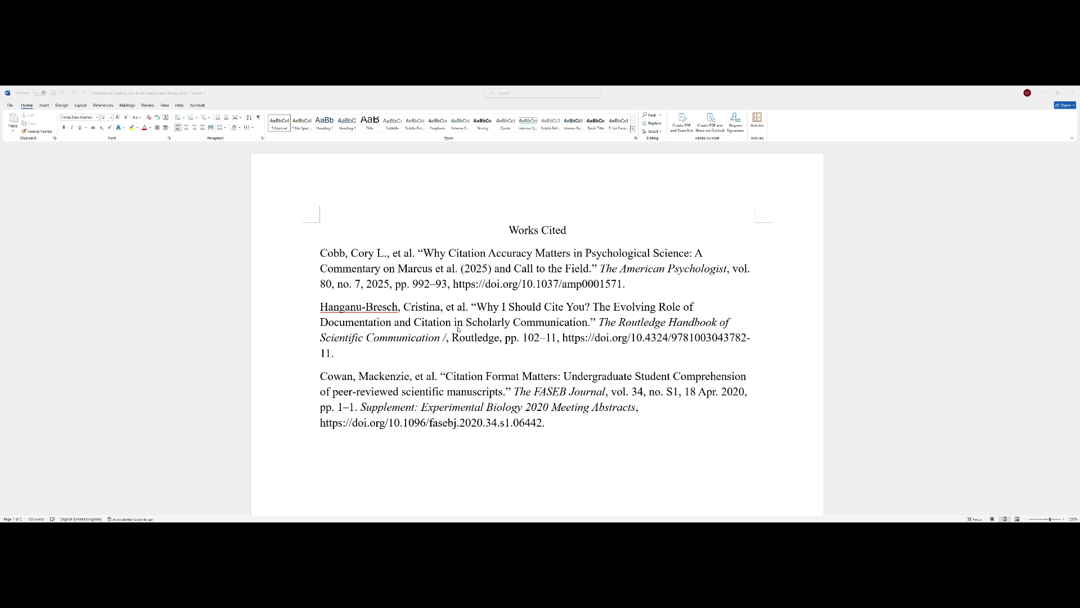
- Sort the Works Cited entries ascending by paragraph text: Cobb, Cowan, Hanganu-Bresch
{"action": "left_click", "coordinate": [556, 430]}
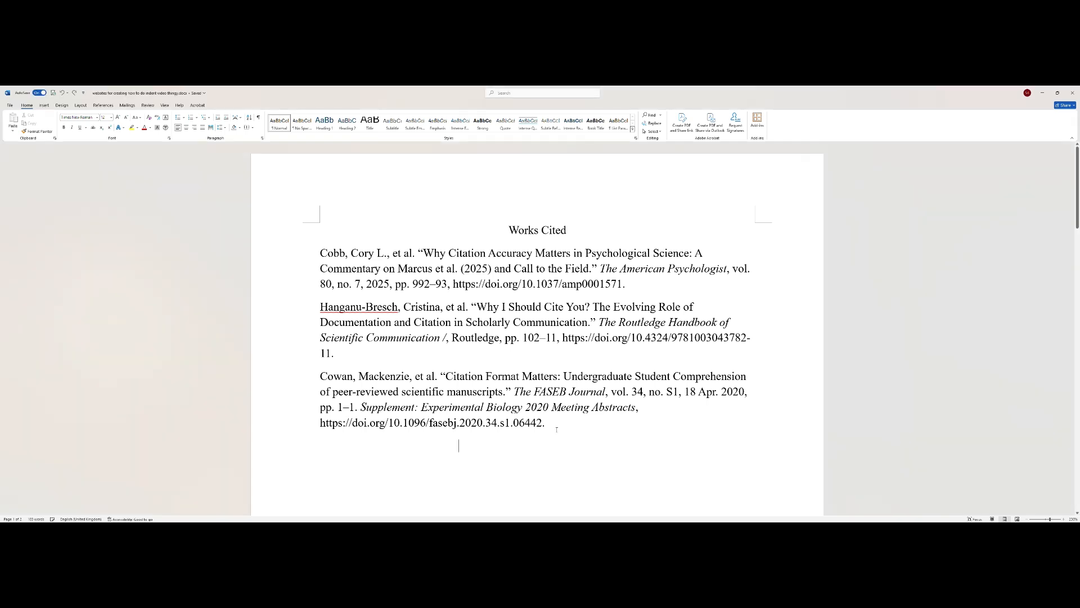
{"action": "left_click_drag", "start_coordinate": [547, 423], "coordinate": [333, 249]}
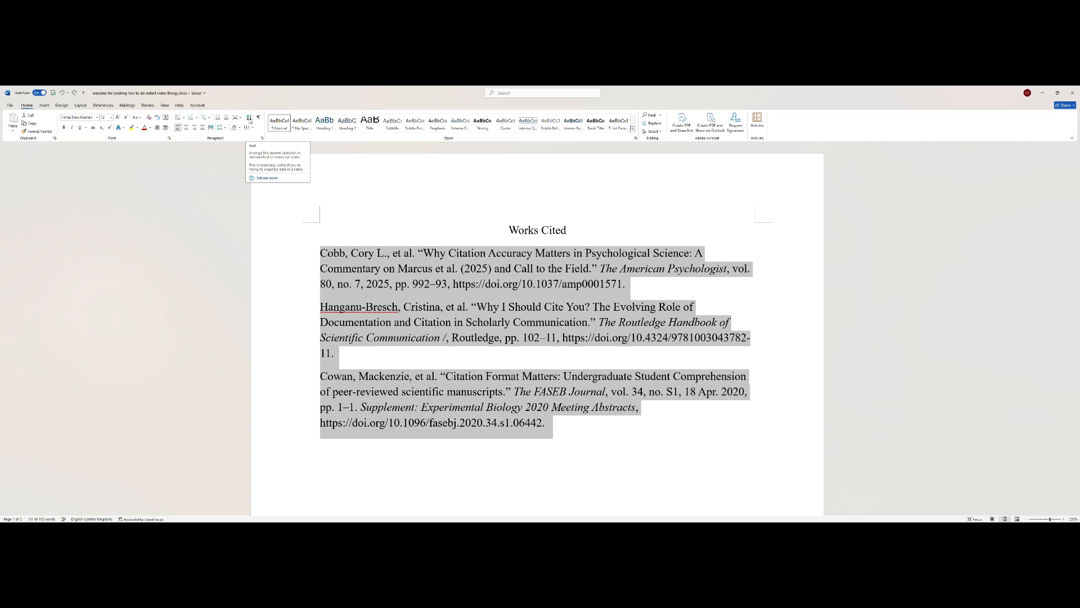
{"action": "left_click", "coordinate": [250, 118]}
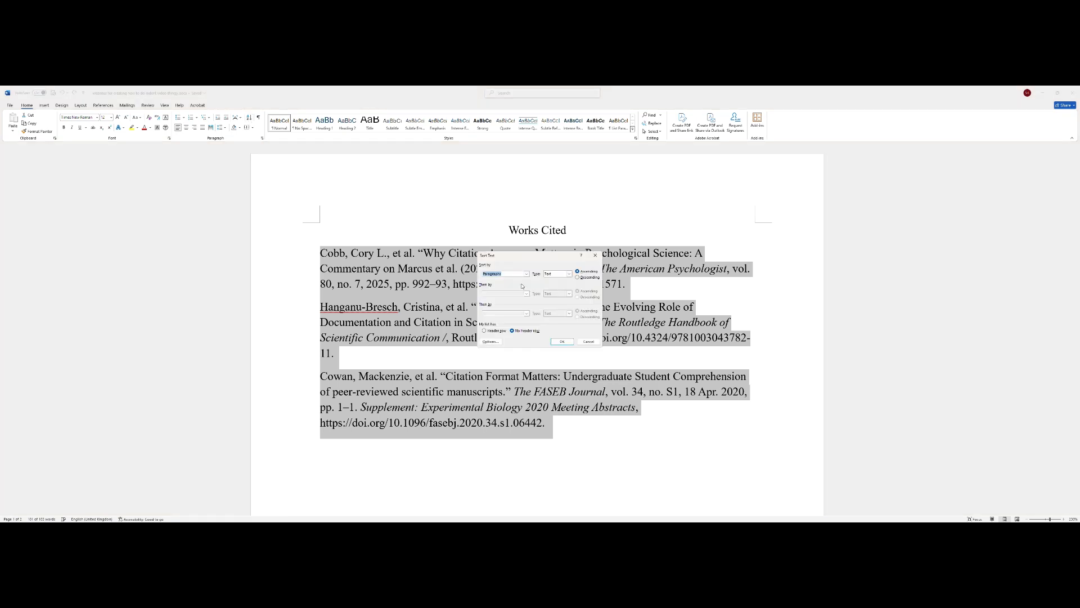
{"action": "left_click", "coordinate": [564, 340]}
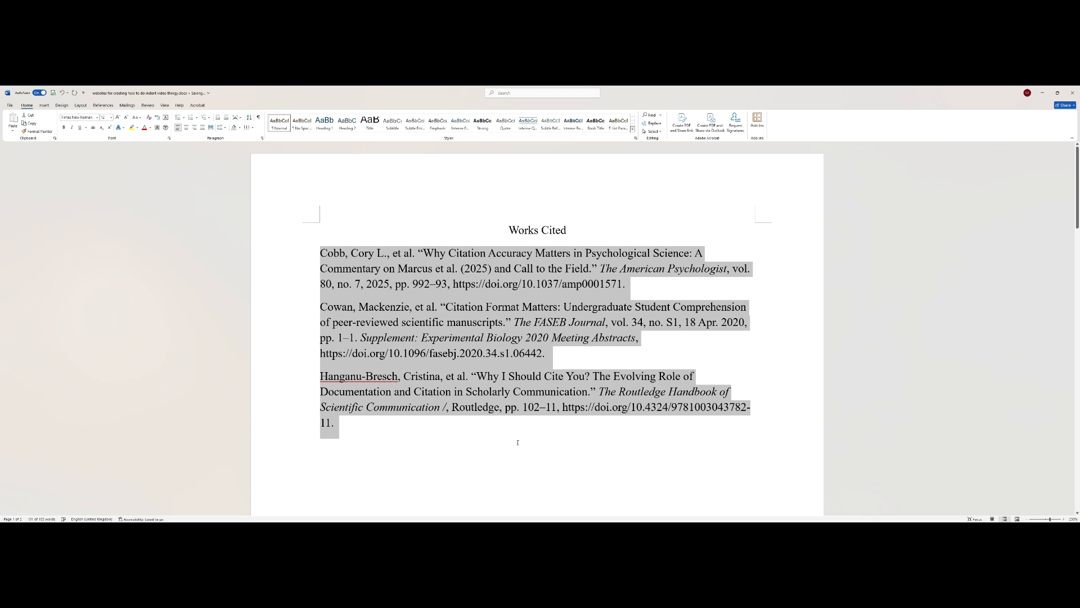
{"action": "left_click", "coordinate": [517, 443]}
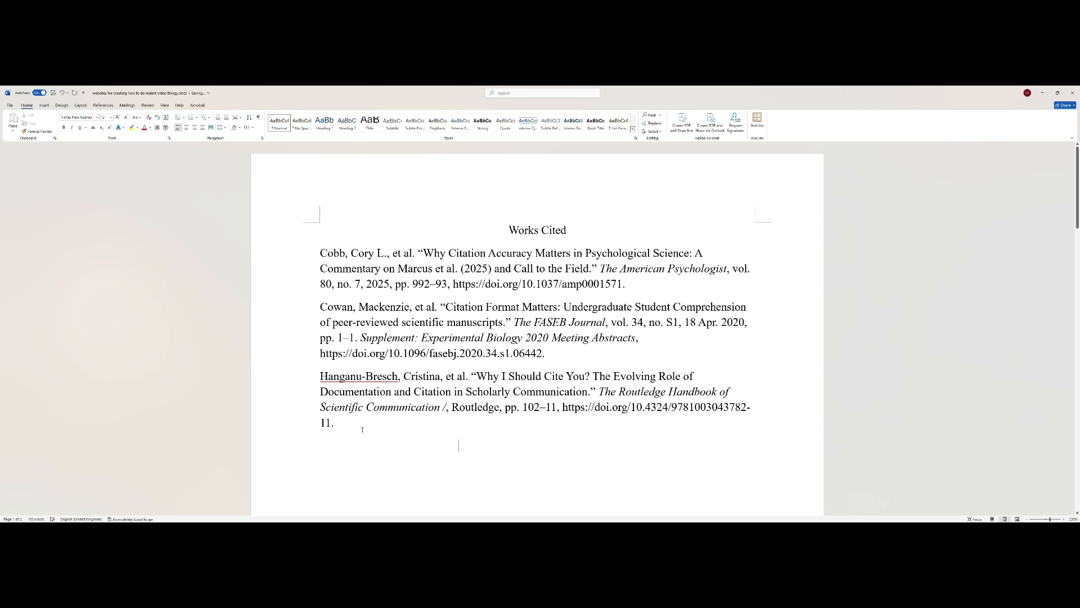
- Set the three Works Cited entries to 2.0 line spacing
{"action": "left_click_drag", "start_coordinate": [347, 422], "coordinate": [318, 253]}
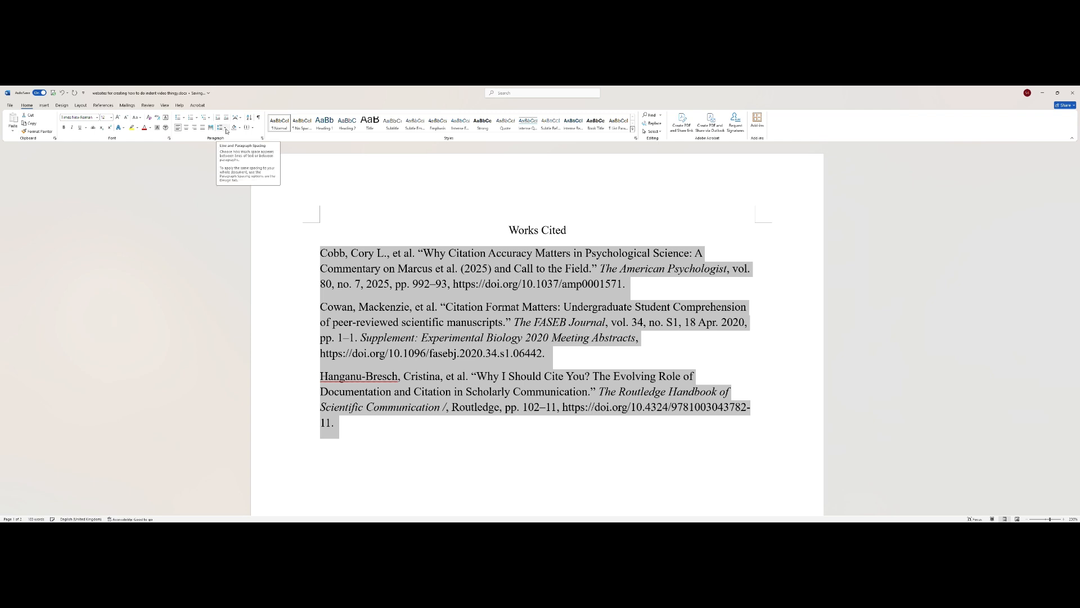
{"action": "left_click", "coordinate": [227, 129]}
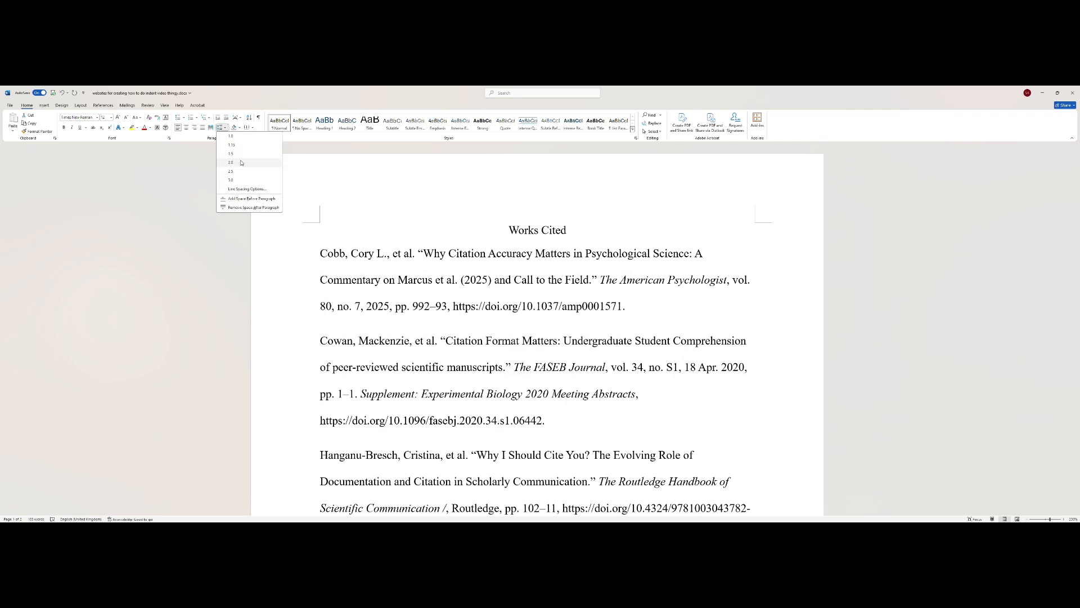
{"action": "left_click", "coordinate": [241, 163]}
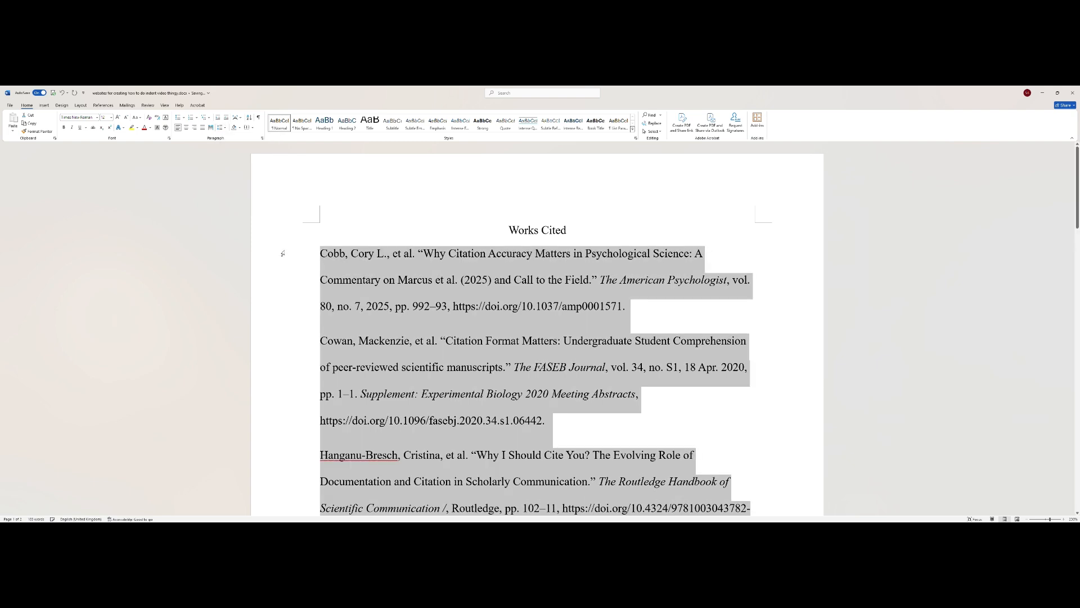
- Give the selected entries a hanging indent through the Paragraph settings
{"action": "right_click", "coordinate": [399, 296]}
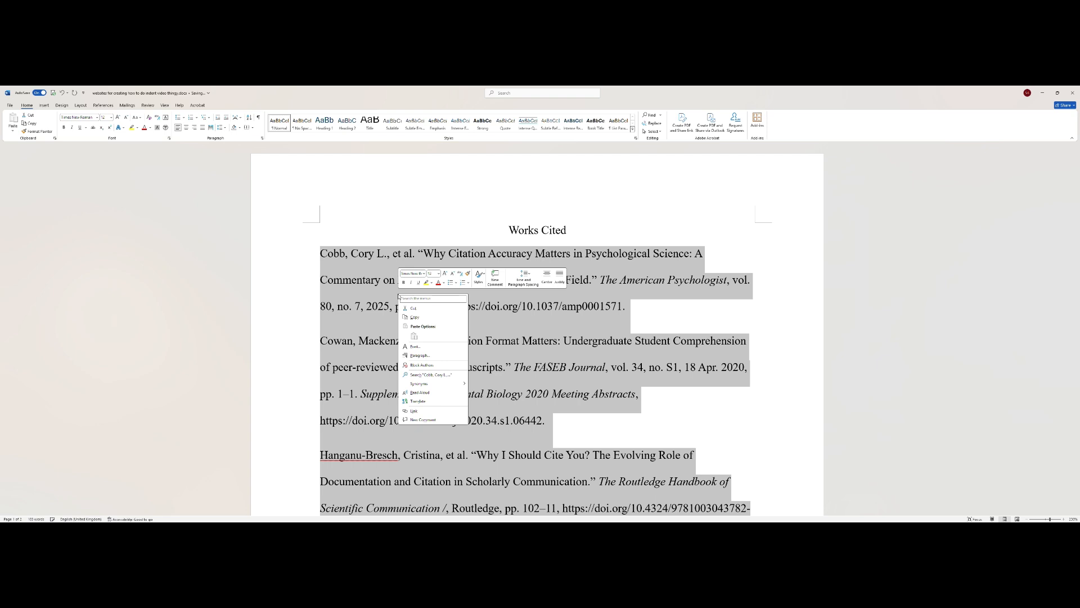
{"action": "left_click", "coordinate": [432, 357]}
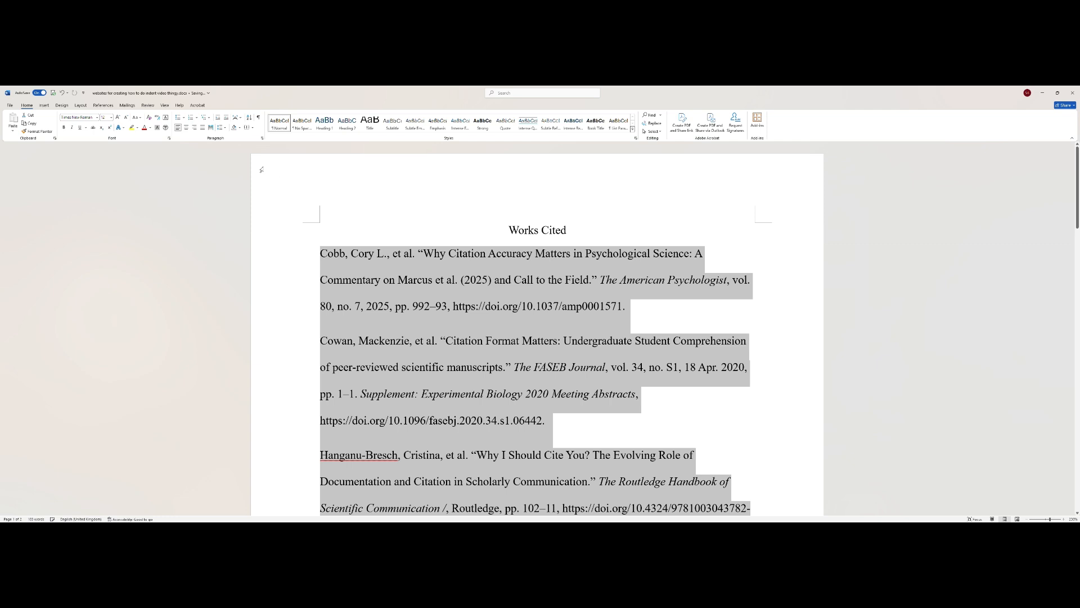
{"action": "left_click", "coordinate": [262, 138]}
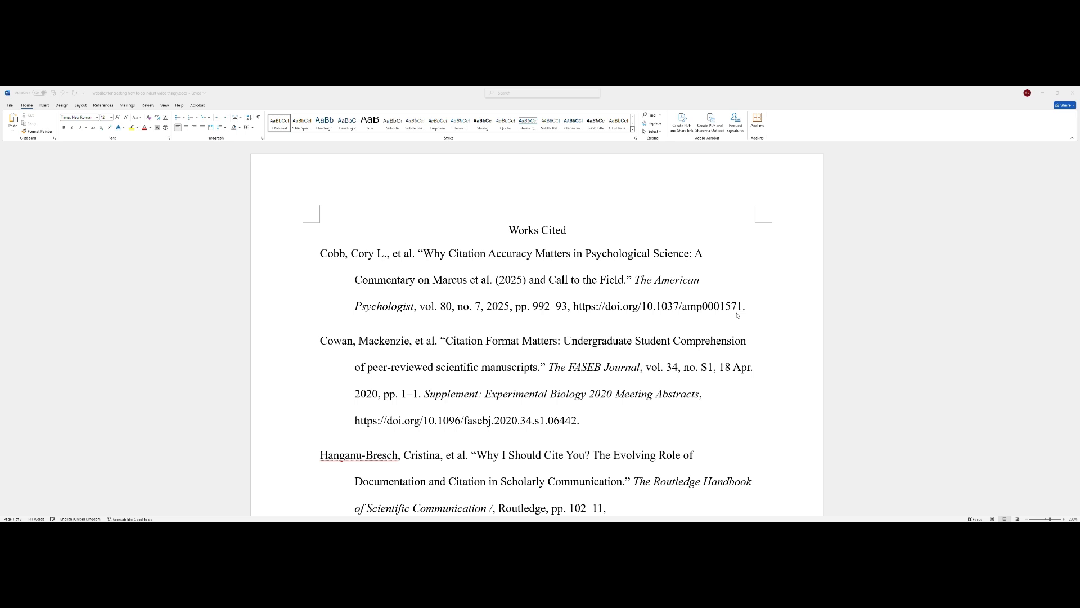
{"action": "left_click", "coordinate": [606, 308]}
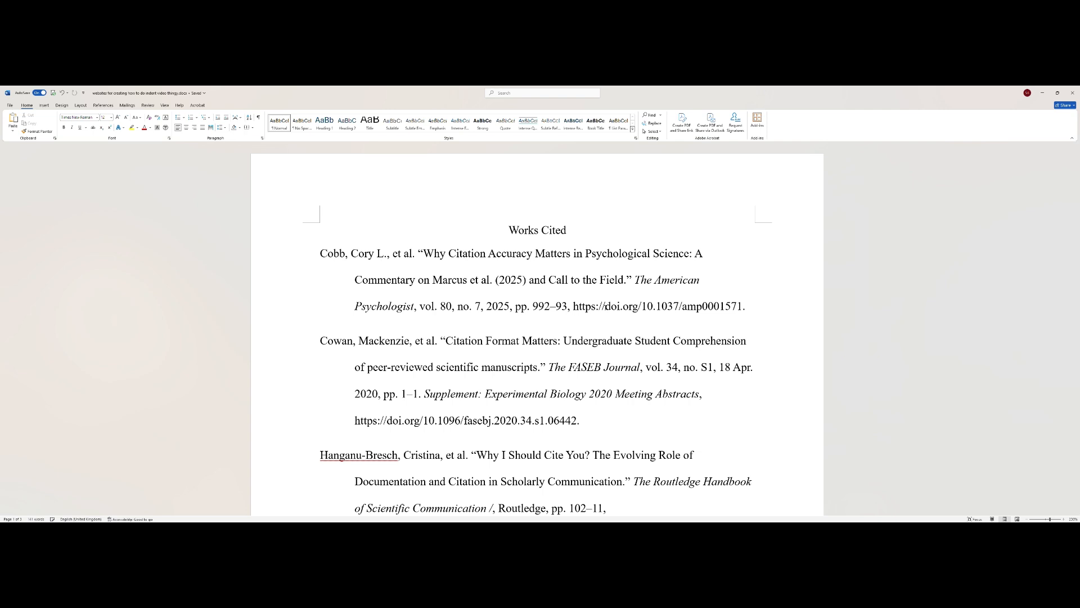
{"action": "left_click_drag", "start_coordinate": [605, 306], "coordinate": [570, 307]}
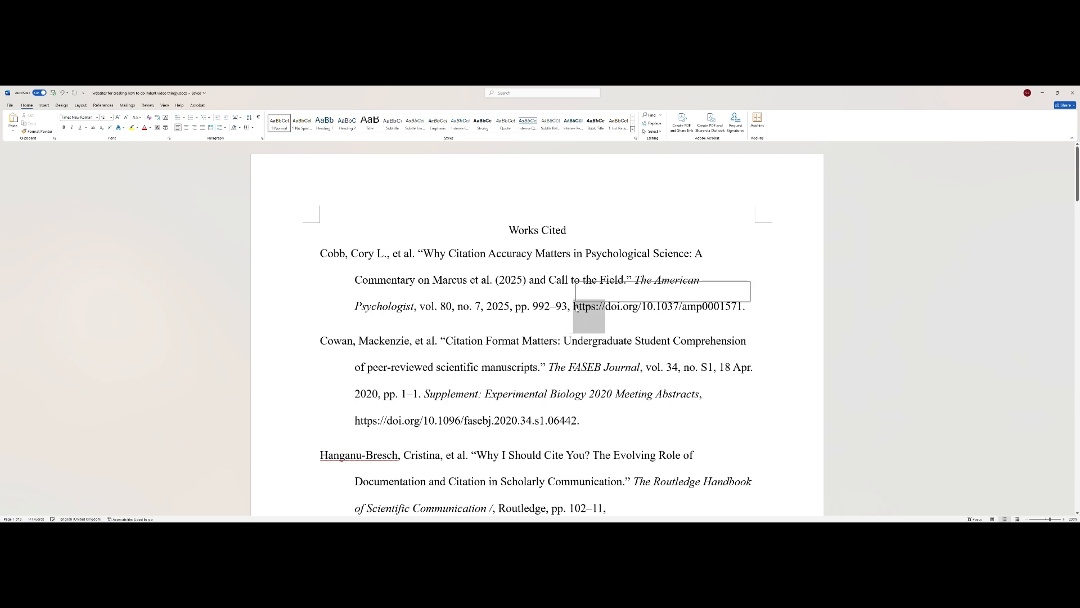
{"action": "key", "text": "BackSpace"}
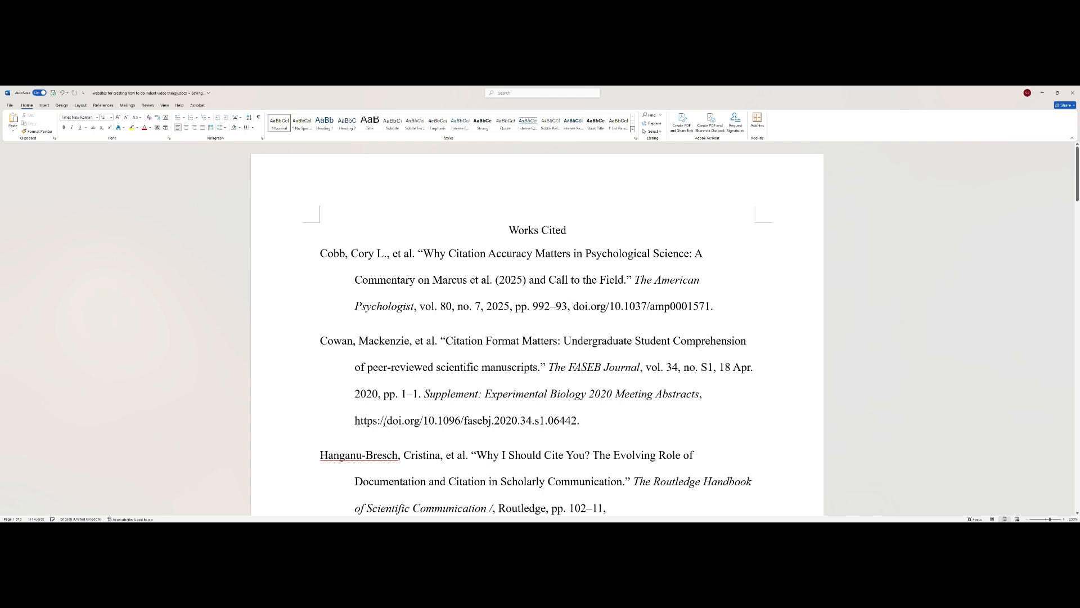
{"action": "left_click_drag", "start_coordinate": [384, 420], "coordinate": [355, 420]}
{"action": "key", "text": "BackSpace"}
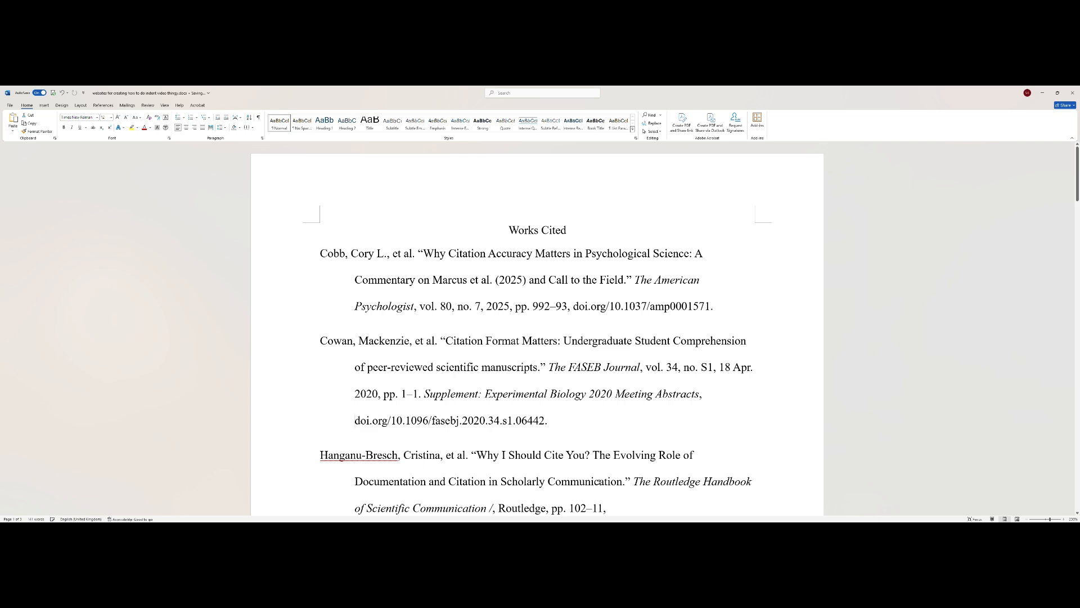
{"action": "scroll", "coordinate": [598, 404], "scroll_direction": "down", "scroll_amount": 5}
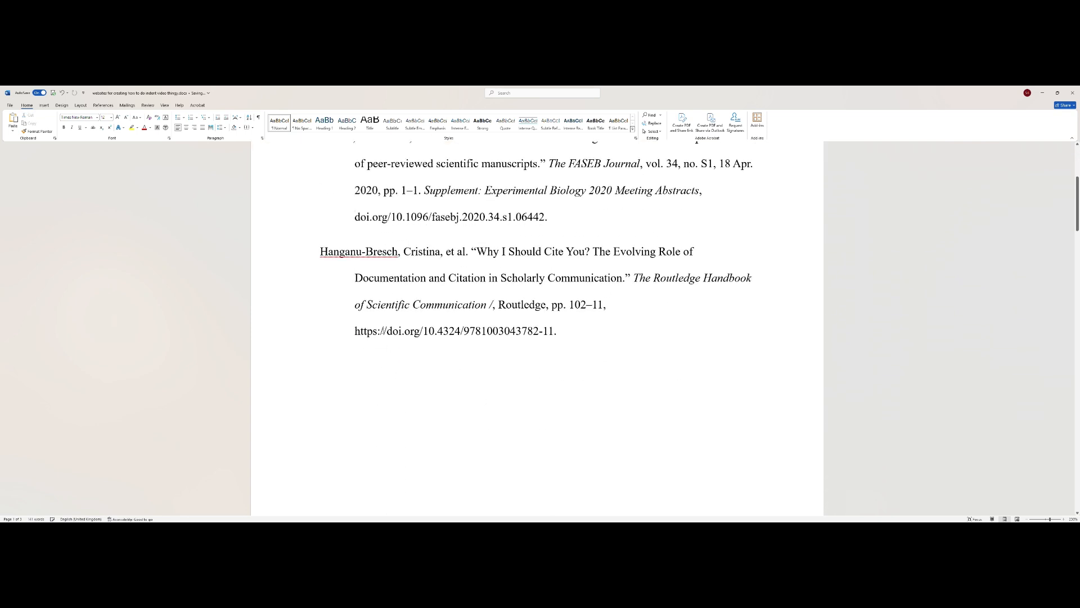
{"action": "left_click_drag", "start_coordinate": [386, 332], "coordinate": [355, 332]}
{"action": "key", "text": "BackSpace"}
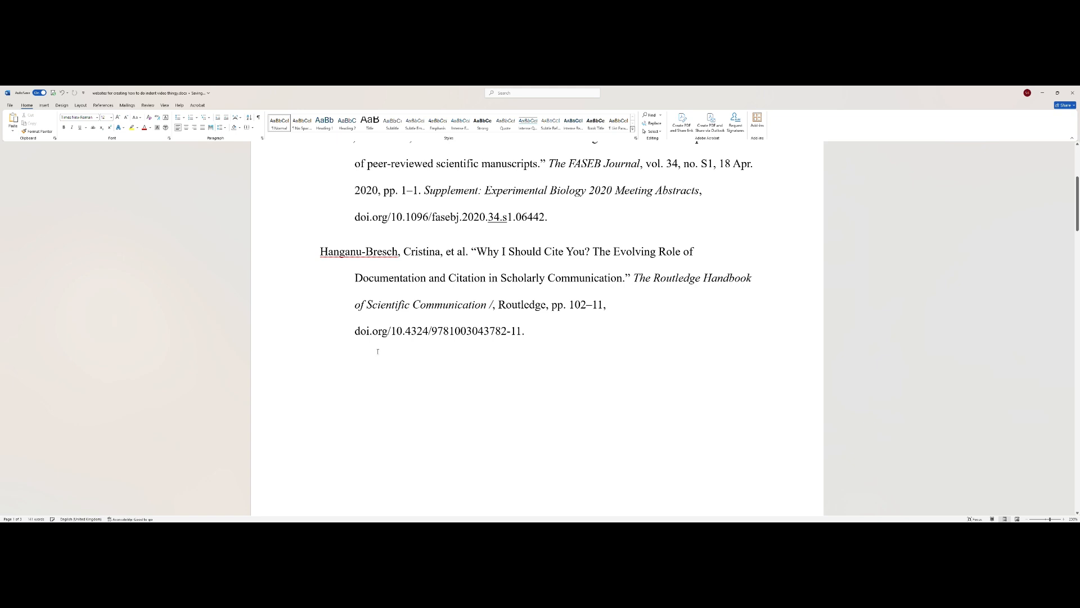
{"action": "scroll", "coordinate": [545, 393], "scroll_direction": "up", "scroll_amount": 5}
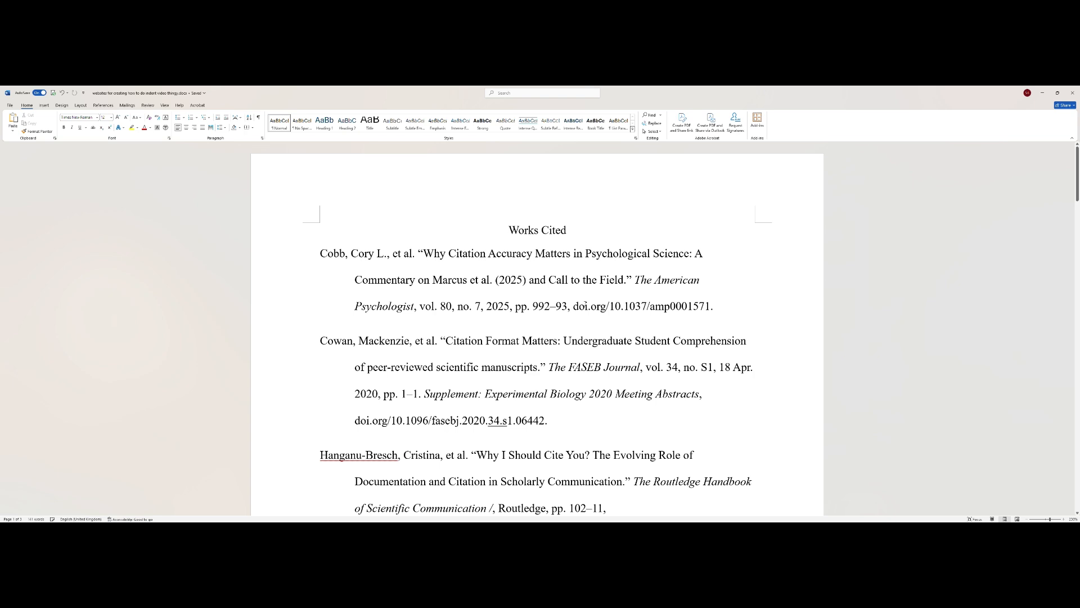
- Copy the Hanganu-Bresch DOI and bring up the library page in Firefox
{"action": "scroll", "coordinate": [586, 305], "scroll_direction": "down", "scroll_amount": 5}
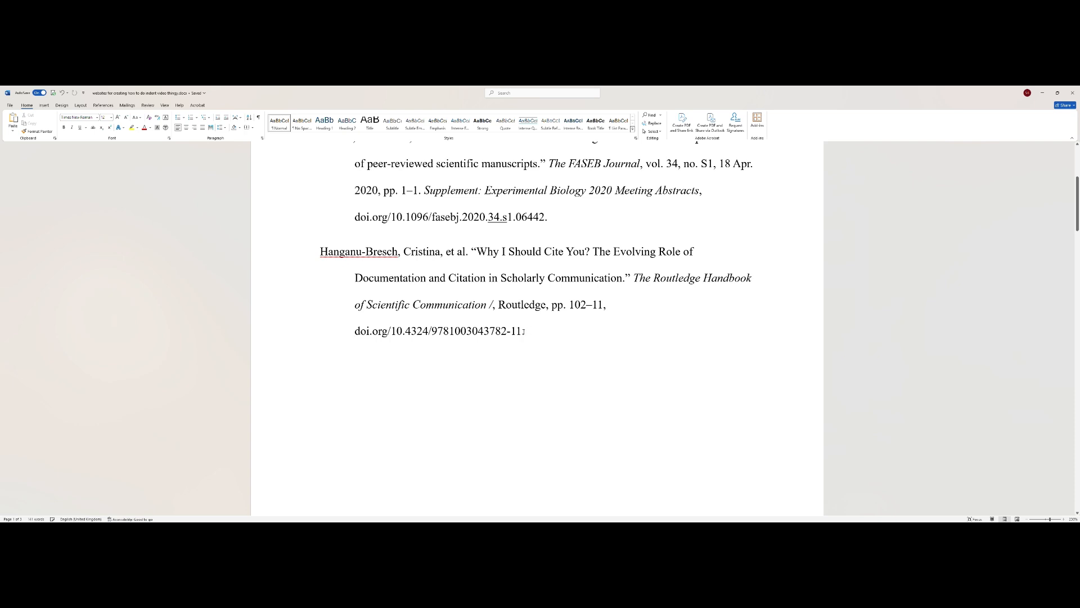
{"action": "left_click_drag", "start_coordinate": [524, 331], "coordinate": [354, 334]}
{"action": "right_click", "coordinate": [379, 339]}
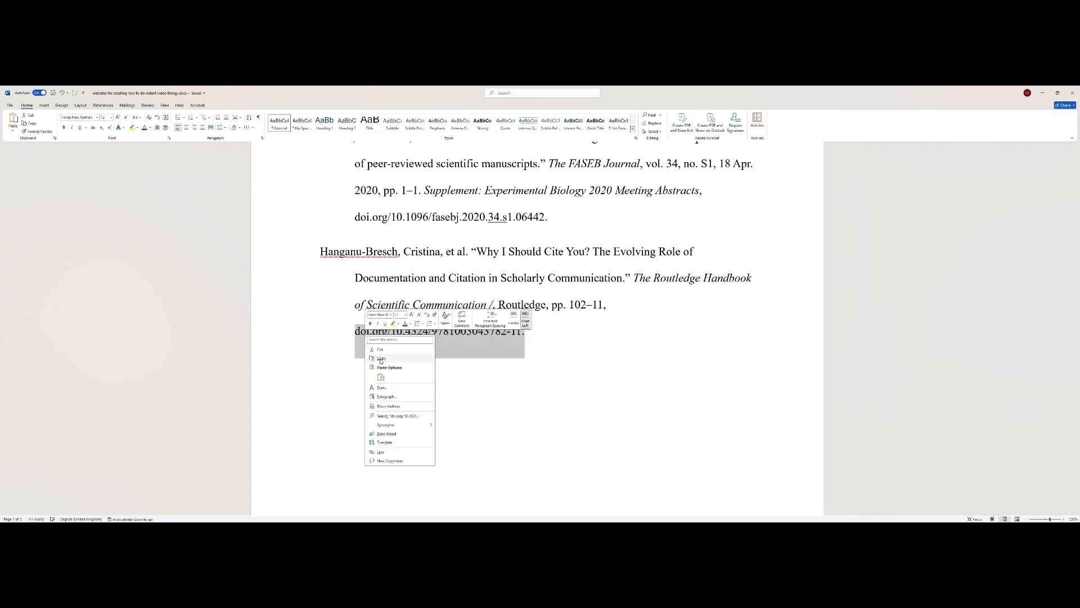
{"action": "left_click", "coordinate": [381, 358]}
{"action": "left_click", "coordinate": [572, 406]}
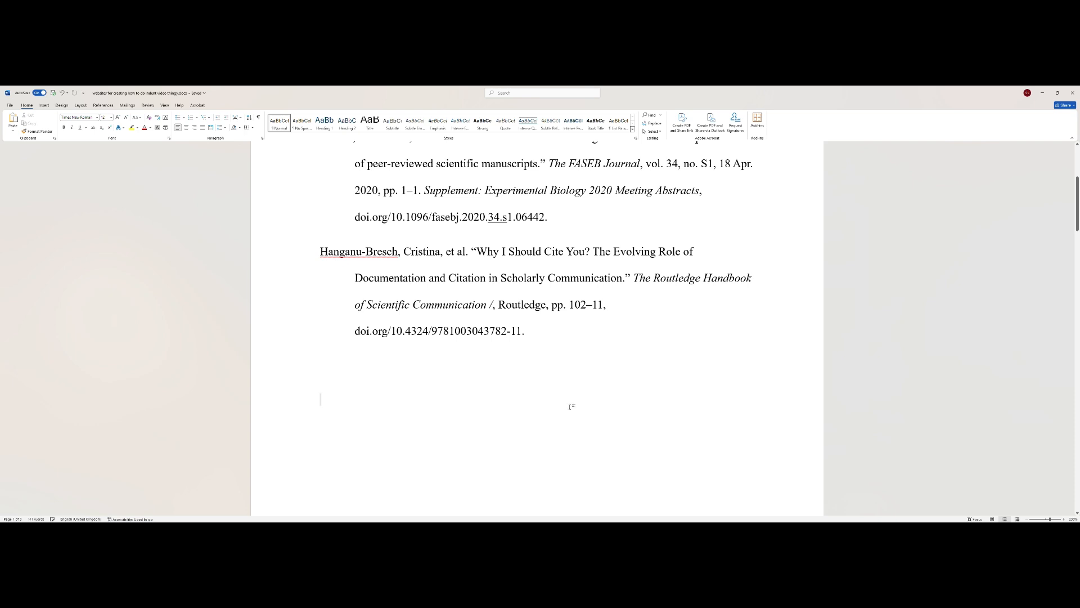
{"action": "left_click", "coordinate": [746, 528]}
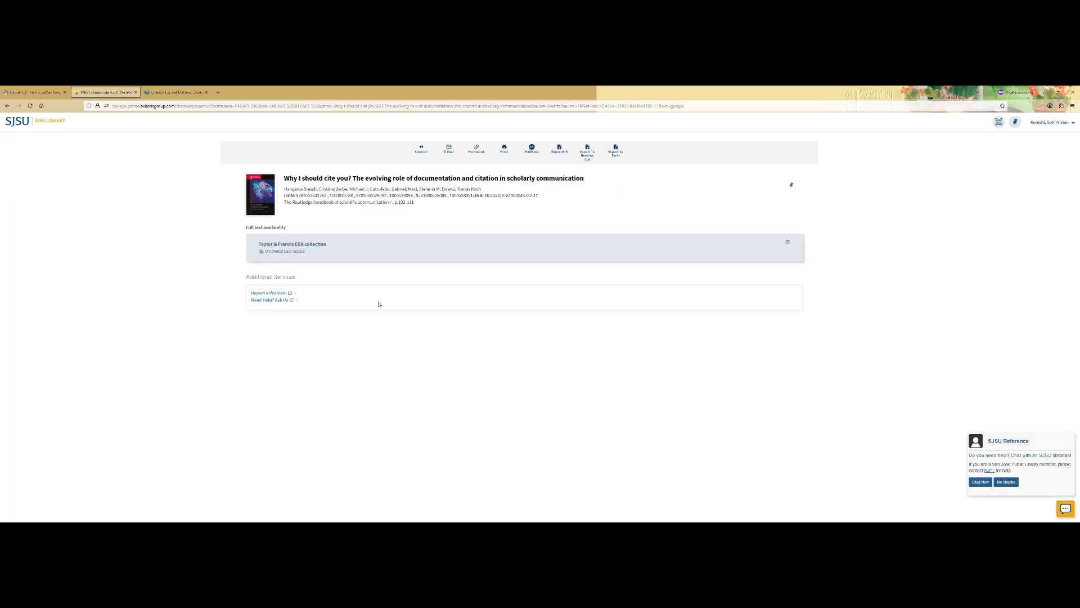
- Search SJSU OneSearch for the copied DOI and view the chapter's full record details
{"action": "left_click", "coordinate": [34, 91]}
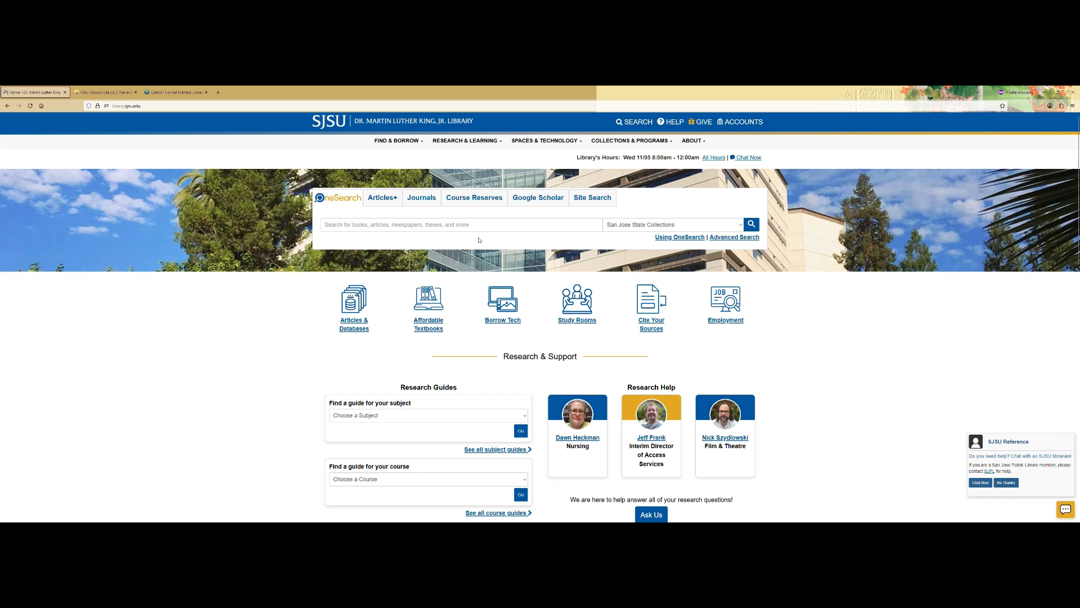
{"action": "left_click", "coordinate": [465, 225]}
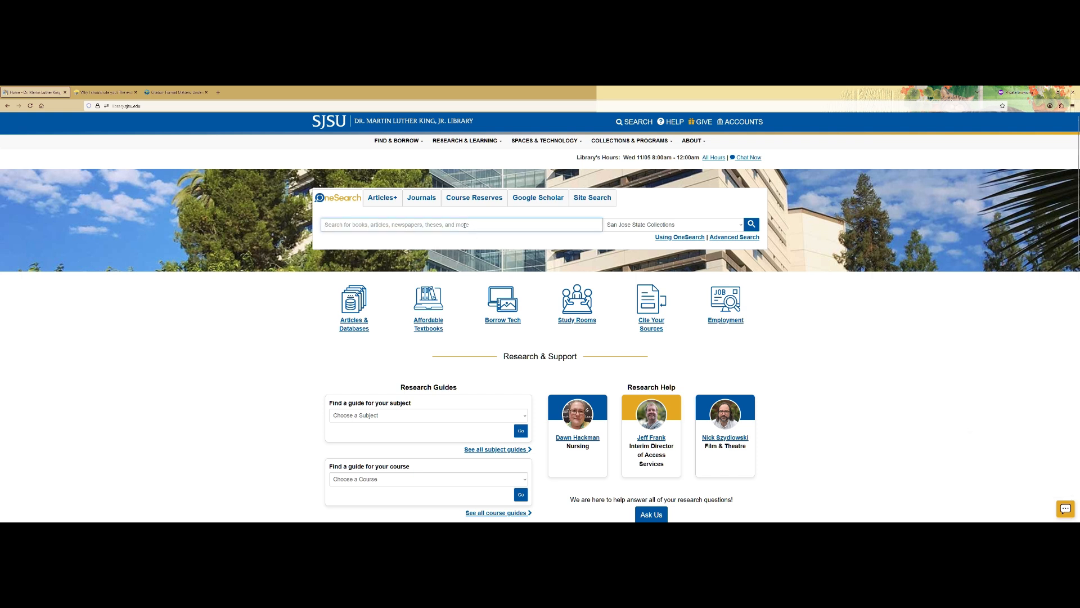
{"action": "key", "text": "ctrl+v"}
{"action": "key", "text": "Return"}
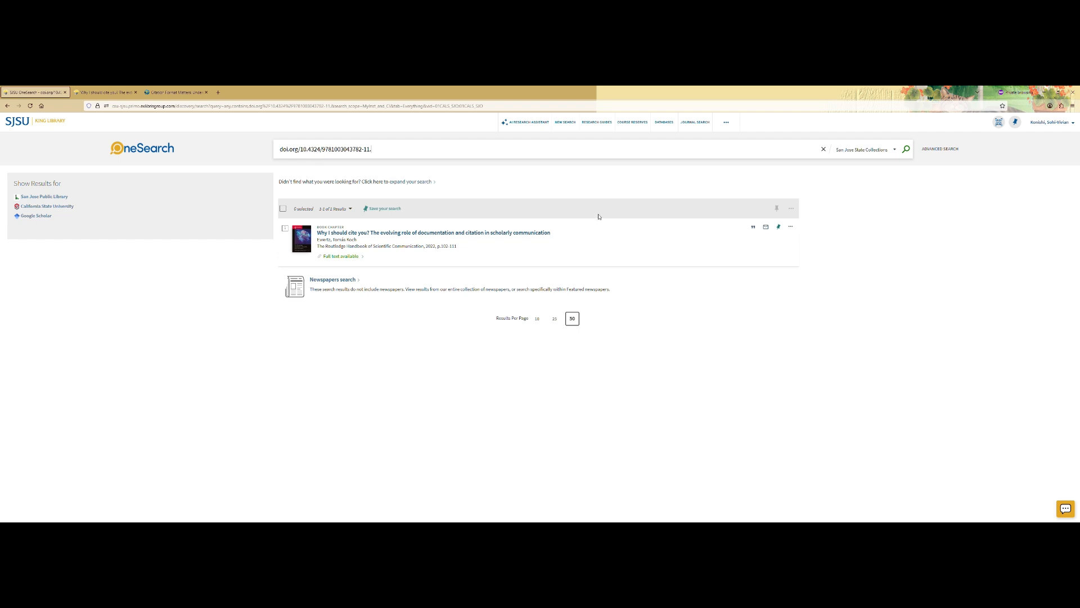
{"action": "left_click", "coordinate": [549, 234]}
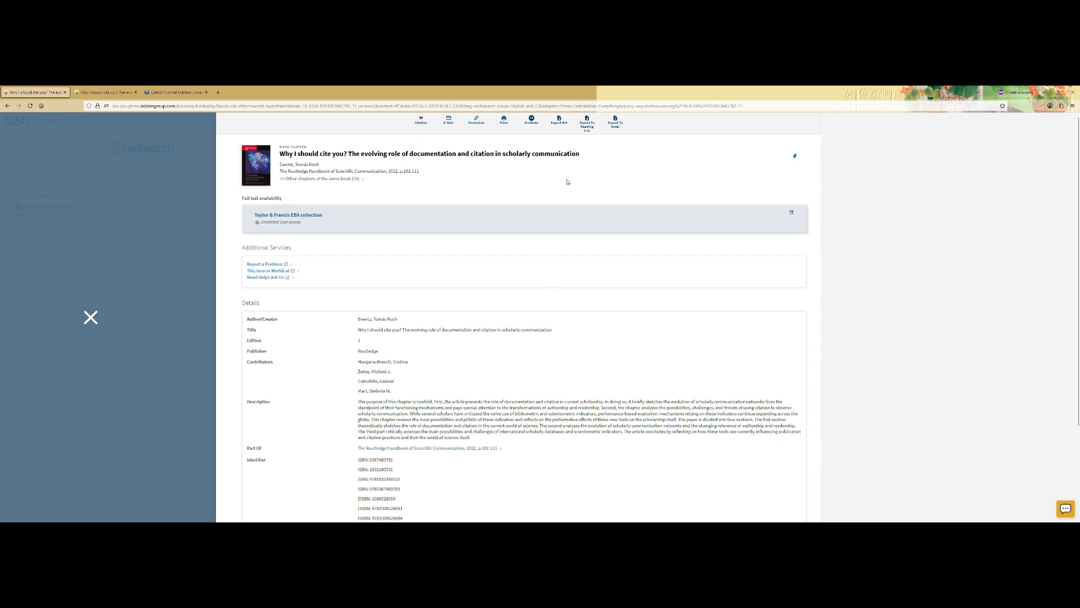
{"action": "scroll", "coordinate": [568, 182], "scroll_direction": "down", "scroll_amount": 3}
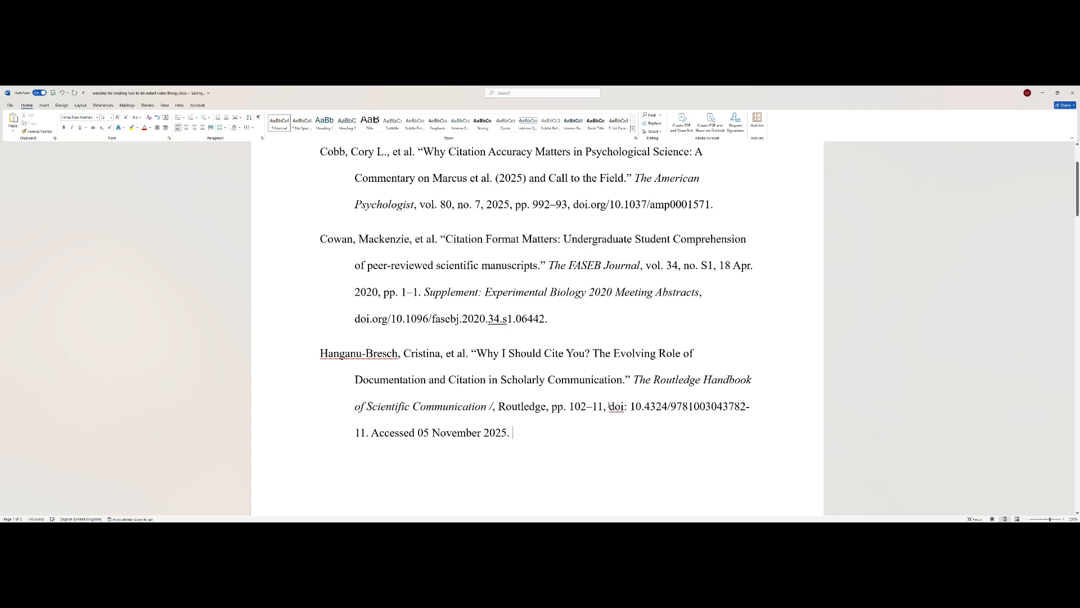
{"action": "left_click_drag", "start_coordinate": [609, 406], "coordinate": [366, 432]}
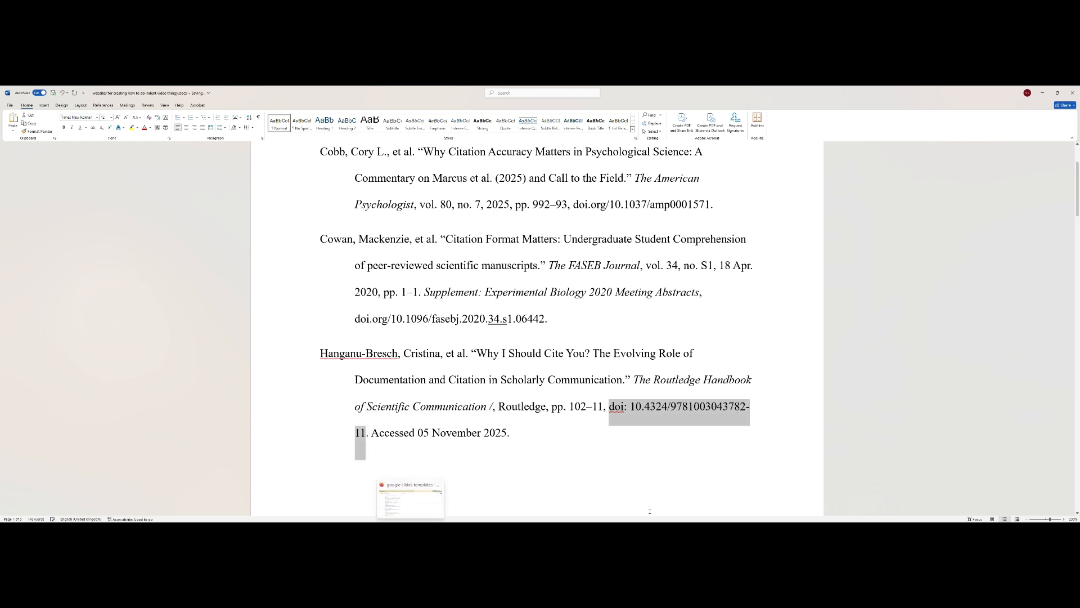
{"action": "key", "text": "alt+Tab"}
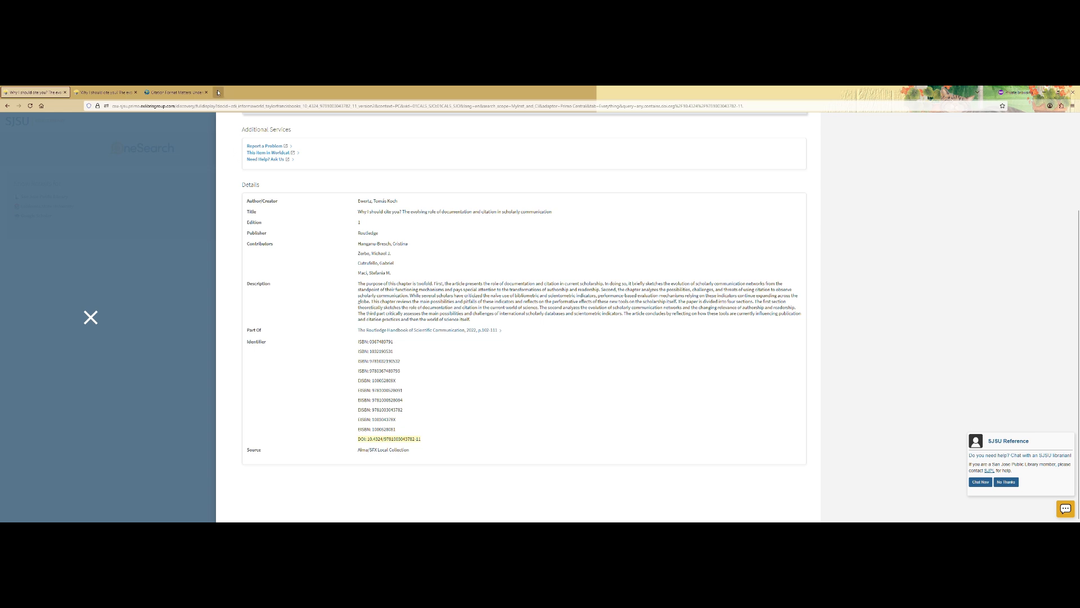
{"action": "left_click", "coordinate": [218, 92]}
{"action": "key", "text": "ctrl+v"}
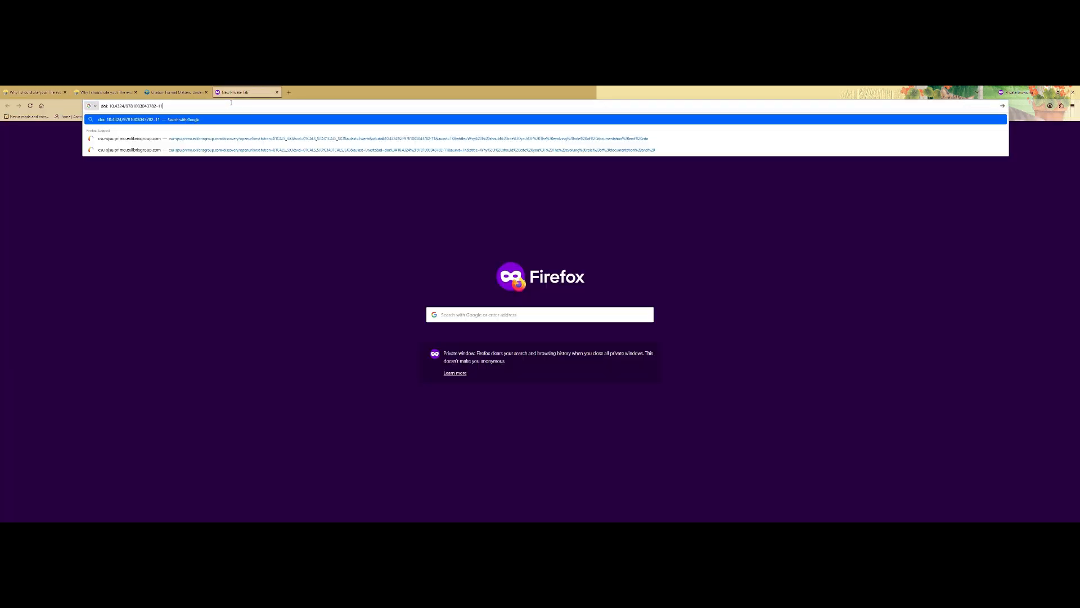
{"action": "key", "text": "Return"}
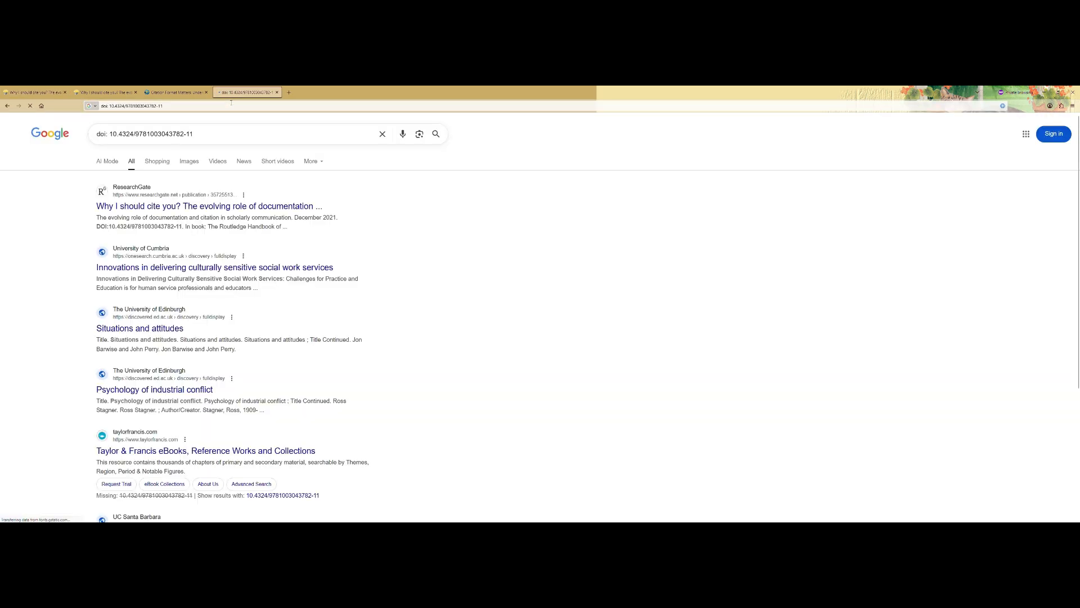
{"action": "scroll", "coordinate": [224, 432], "scroll_direction": "down", "scroll_amount": 3}
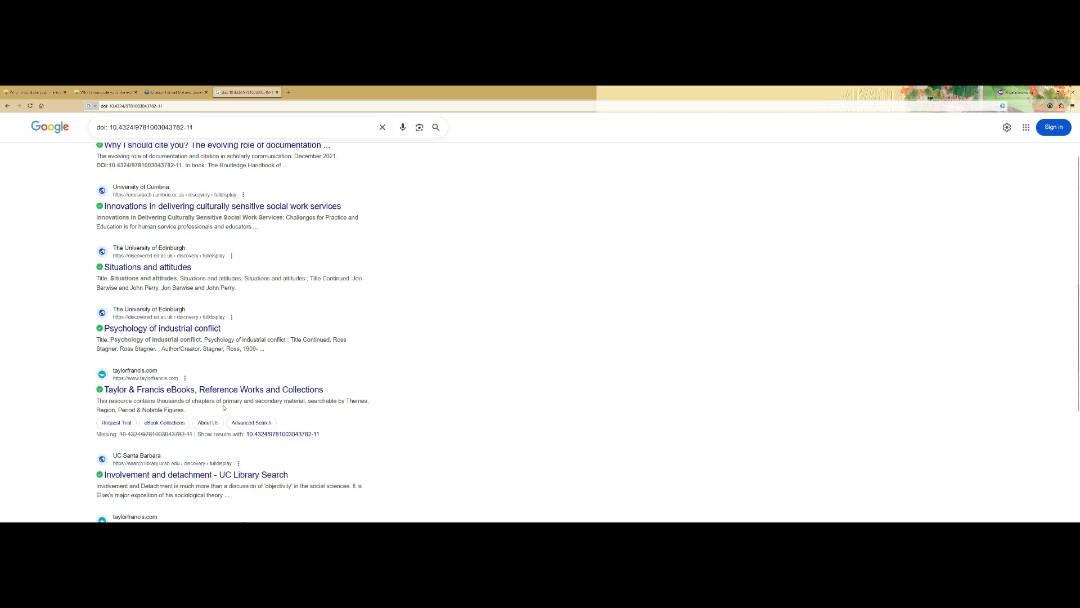
{"action": "scroll", "coordinate": [224, 431], "scroll_direction": "down", "scroll_amount": 1}
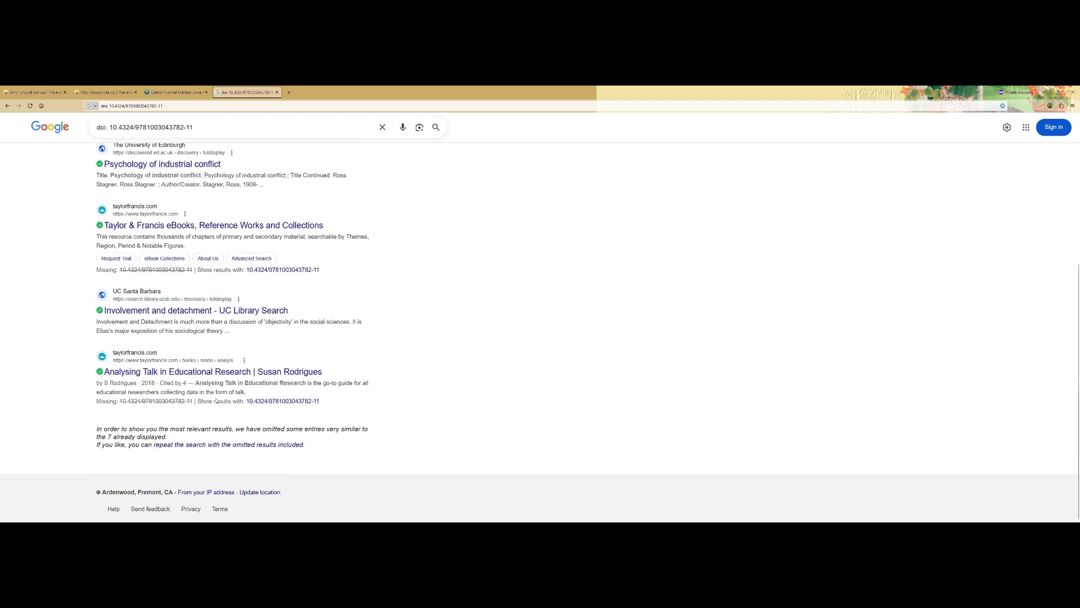
{"action": "scroll", "coordinate": [216, 400], "scroll_direction": "up", "scroll_amount": 4}
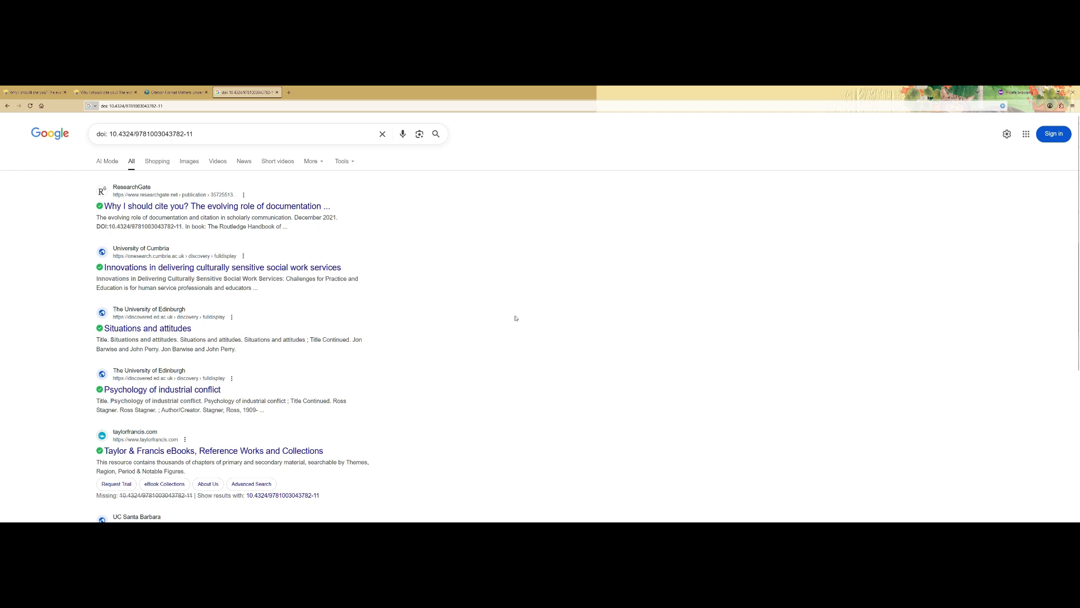
{"action": "left_click", "coordinate": [40, 91]}
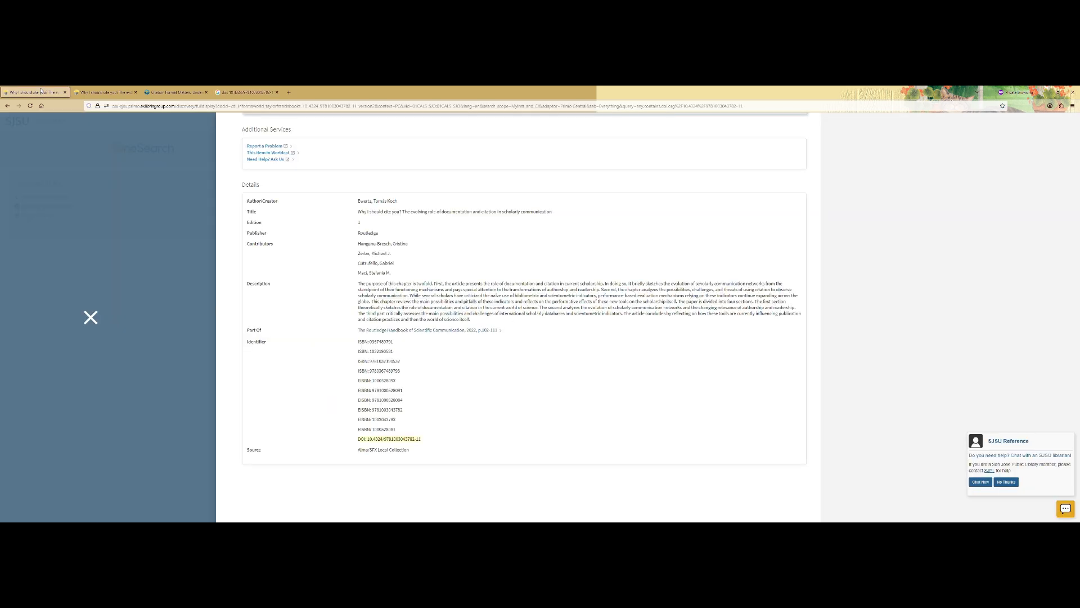
- Close the OneSearch full record and return to the Works Cited document in Word
{"action": "left_click", "coordinate": [90, 316]}
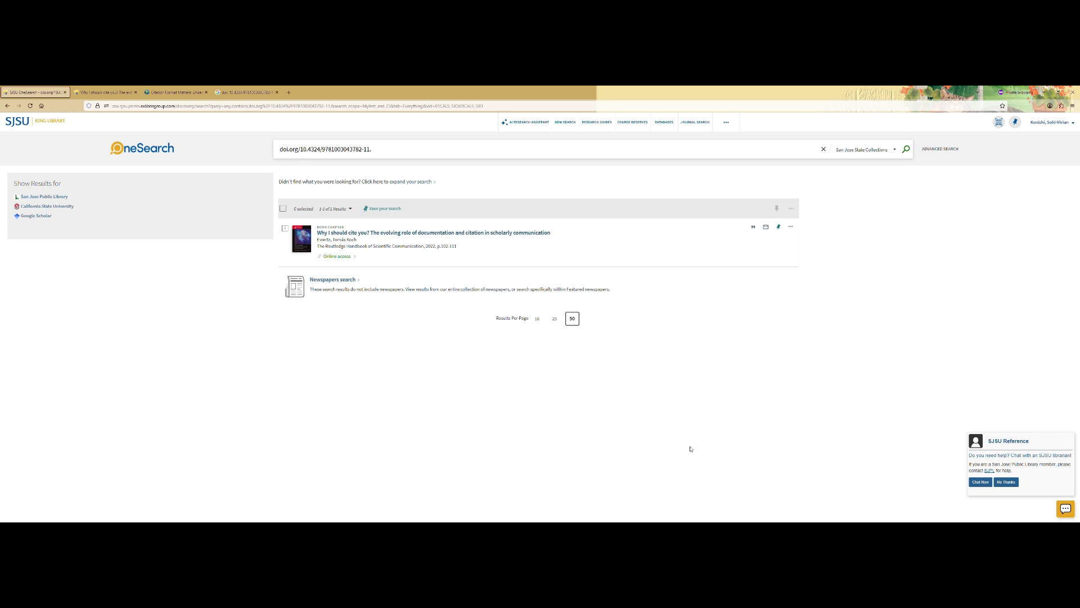
{"action": "mouse_move", "coordinate": [744, 528]}
{"action": "left_click", "coordinate": [744, 502]}
{"action": "left_click", "coordinate": [590, 473]}
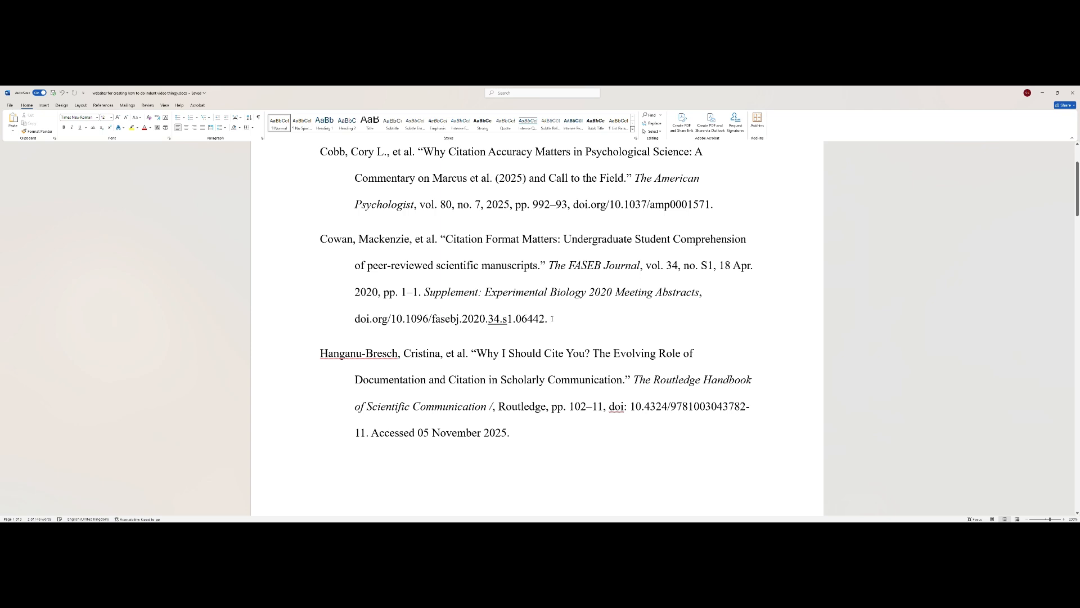
- Copy the Citation Format Matters entry's doi.org link and switch to the Chrome window
{"action": "left_click_drag", "start_coordinate": [549, 320], "coordinate": [355, 307]}
{"action": "key", "text": "ctrl+c"}
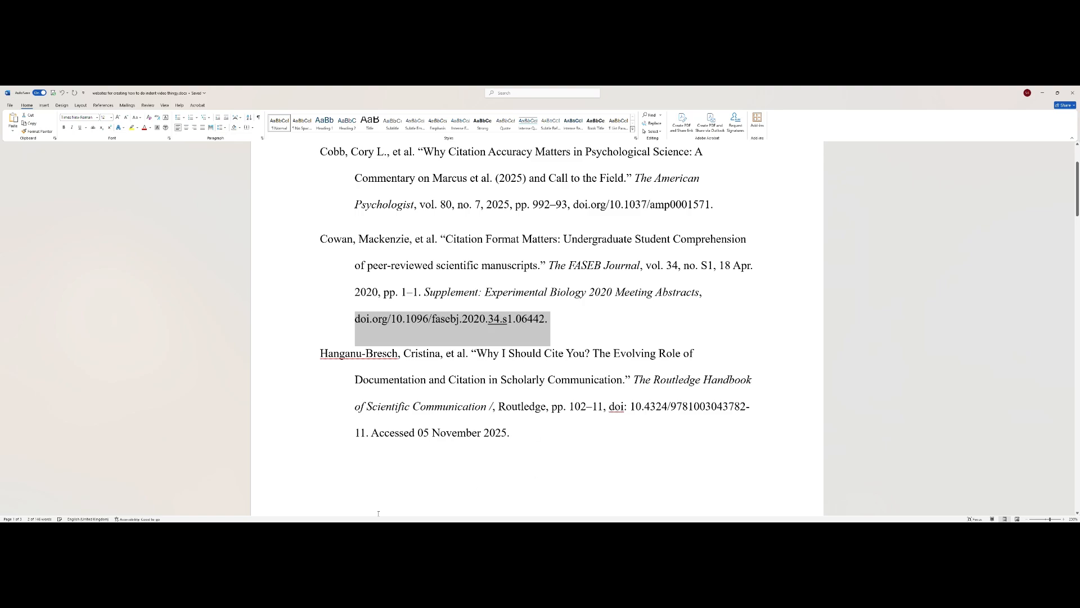
{"action": "mouse_move", "coordinate": [378, 513]}
{"action": "left_click", "coordinate": [411, 500]}
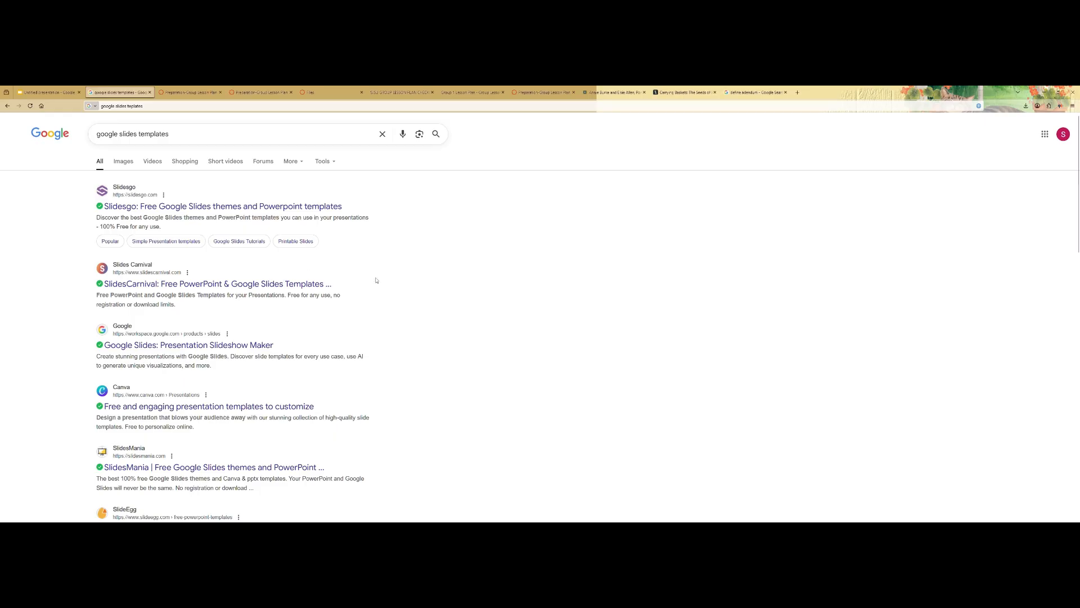
- Test the pasted DOI link in a spare tab, then reload it without the trailing period
{"action": "left_click", "coordinate": [751, 92]}
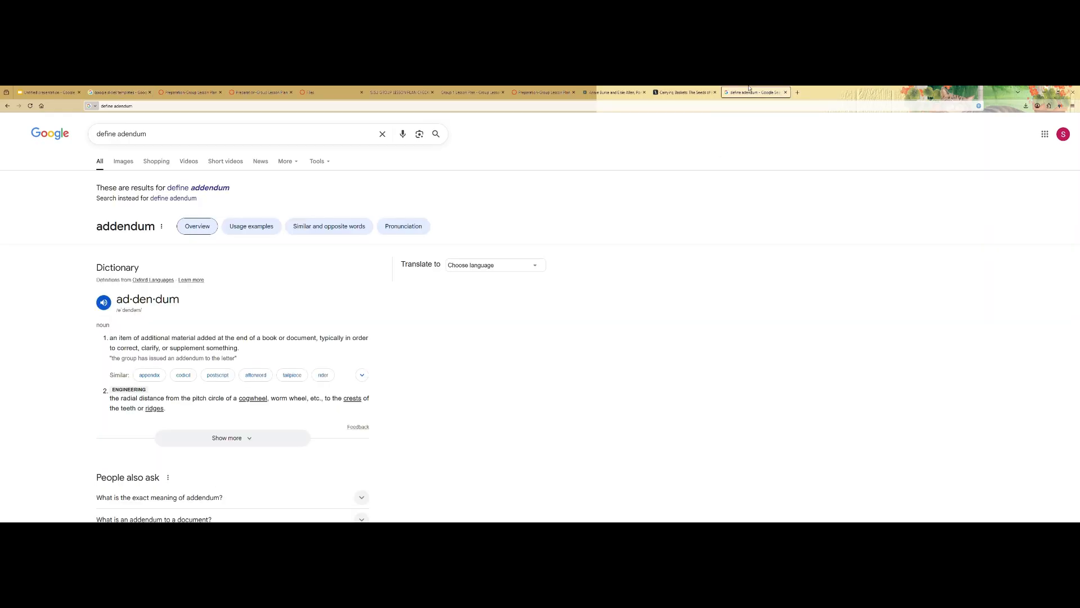
{"action": "left_click", "coordinate": [740, 106]}
{"action": "key", "text": "ctrl+v"}
{"action": "key", "text": "Return"}
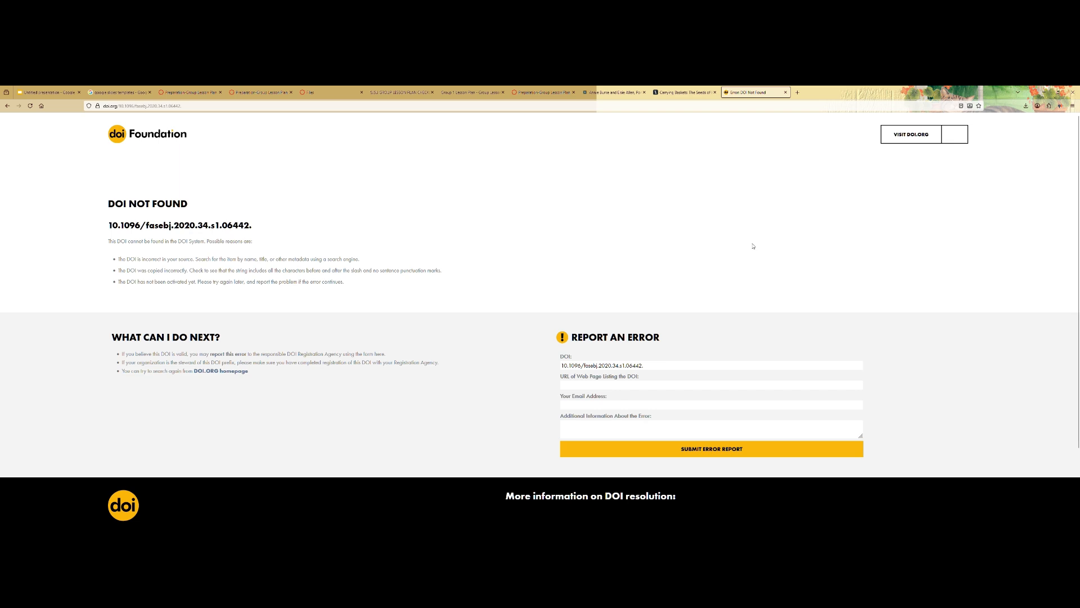
{"action": "double_click", "coordinate": [219, 106]}
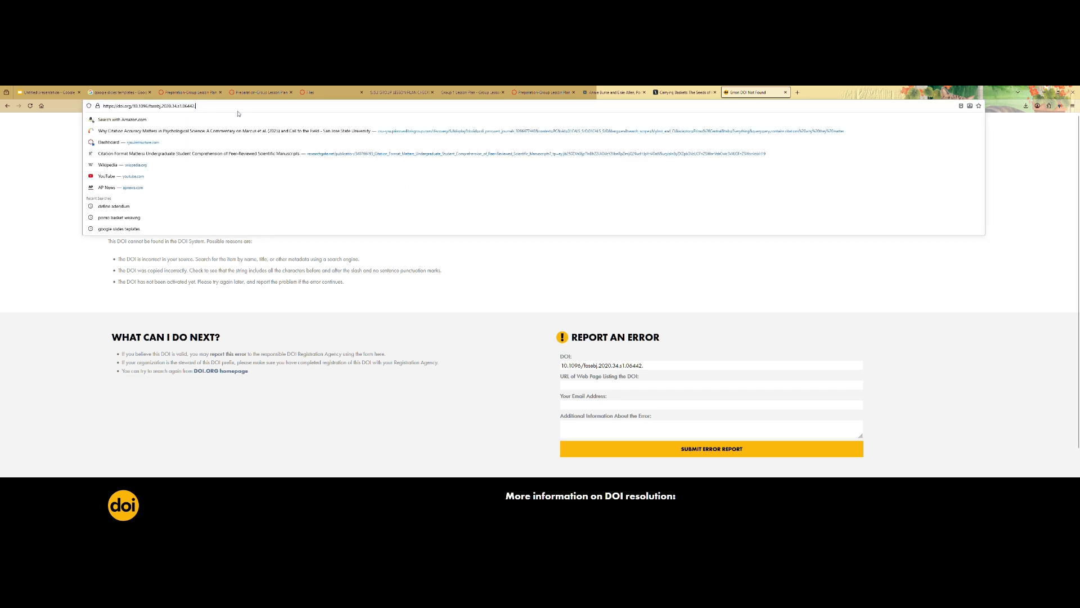
{"action": "key", "text": "Return"}
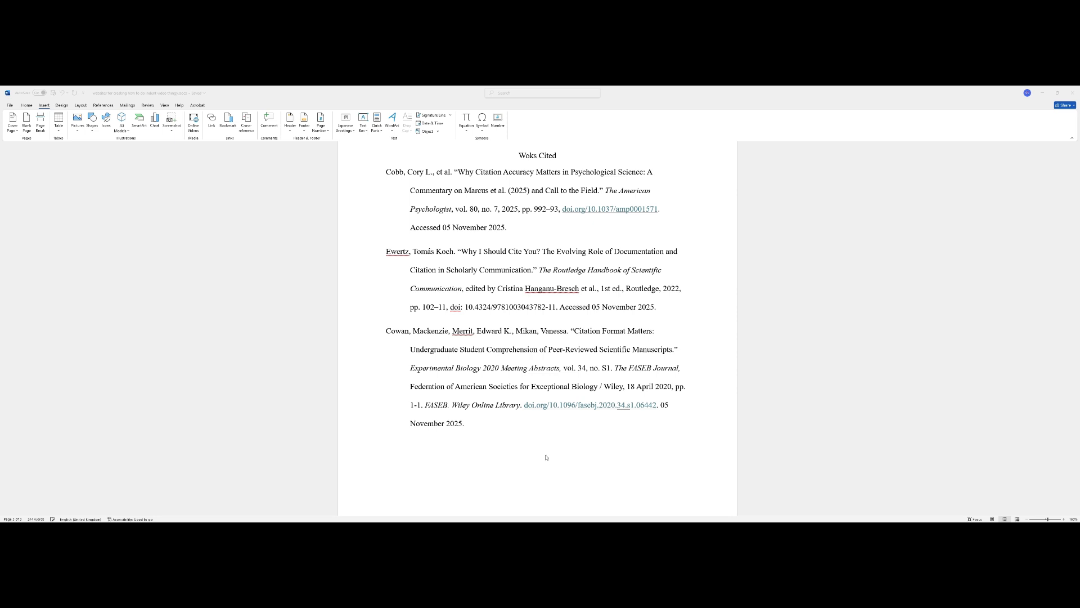
- Replace the comma before the Cobb DOI with a period, then select the word 'Accessed'
{"action": "double_click", "coordinate": [561, 214]}
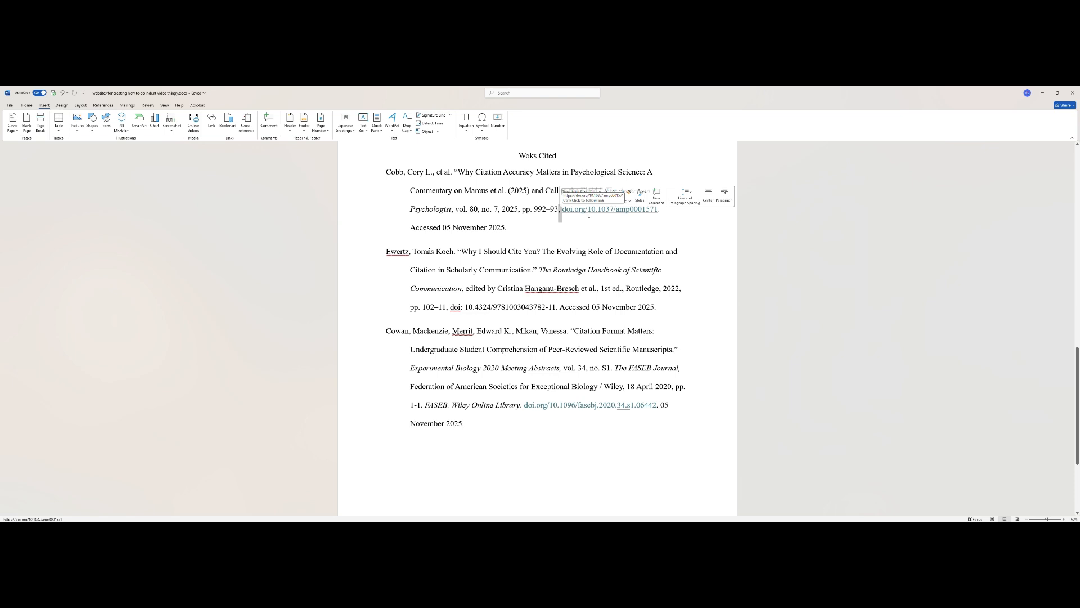
{"action": "key", "text": "BackSpace"}
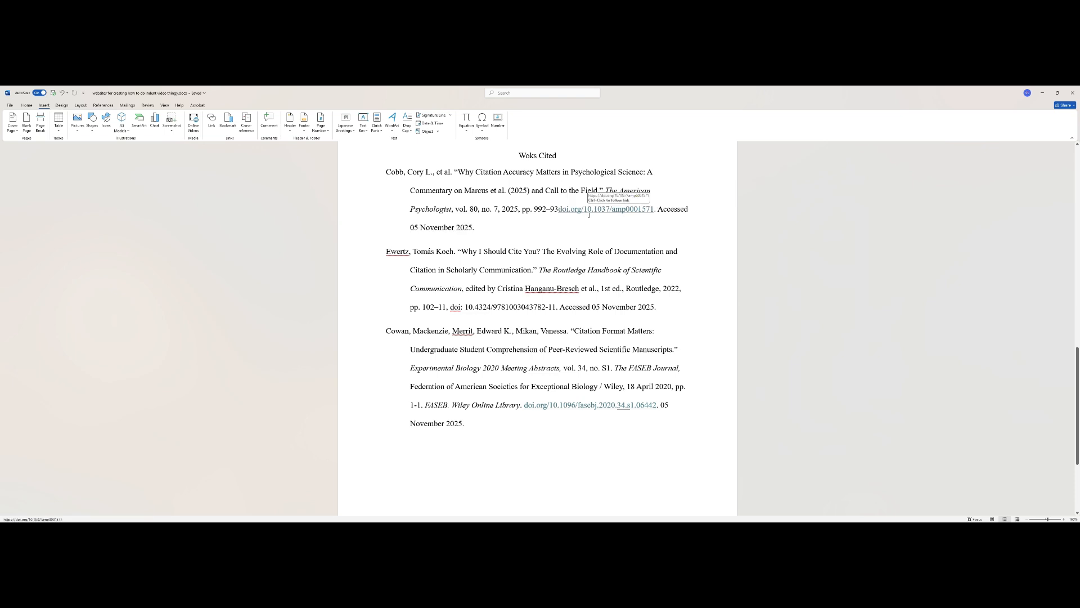
{"action": "type", "text": "."}
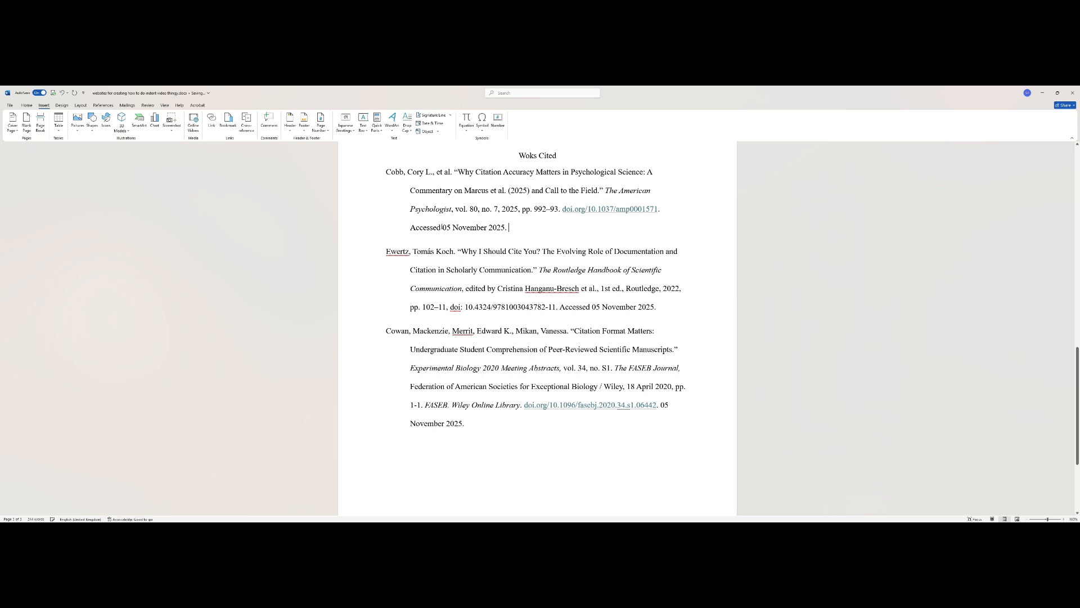
{"action": "left_click_drag", "start_coordinate": [442, 227], "coordinate": [410, 227]}
- Delete 'Accessed' from the first two entries so each DOI is followed only by '05 November 2025'
{"action": "key", "text": "BackSpace"}
{"action": "left_click_drag", "start_coordinate": [590, 307], "coordinate": [560, 307]}
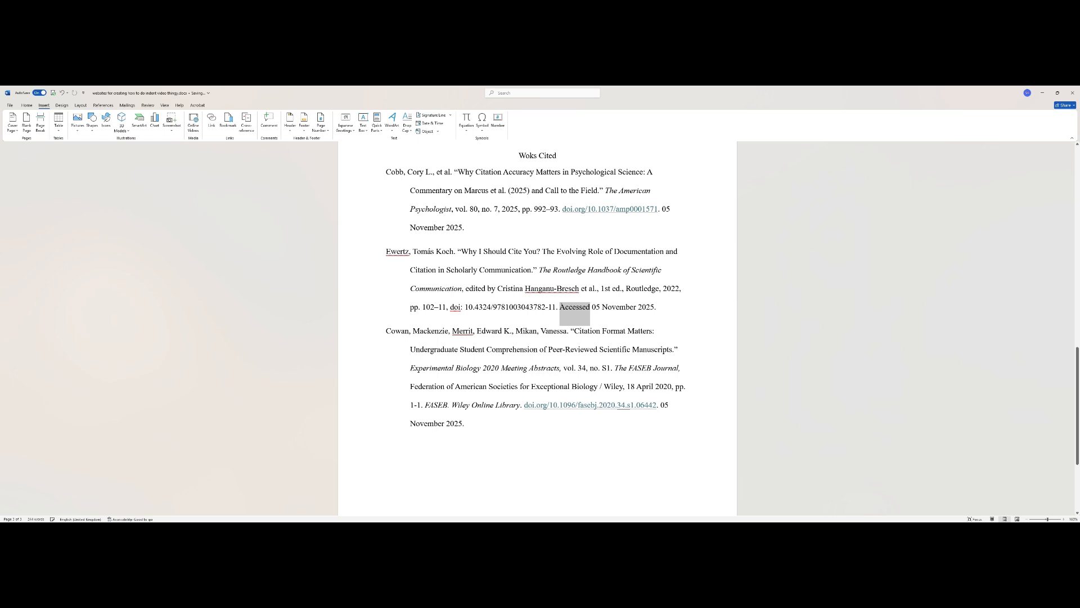
{"action": "key", "text": "BackSpace"}
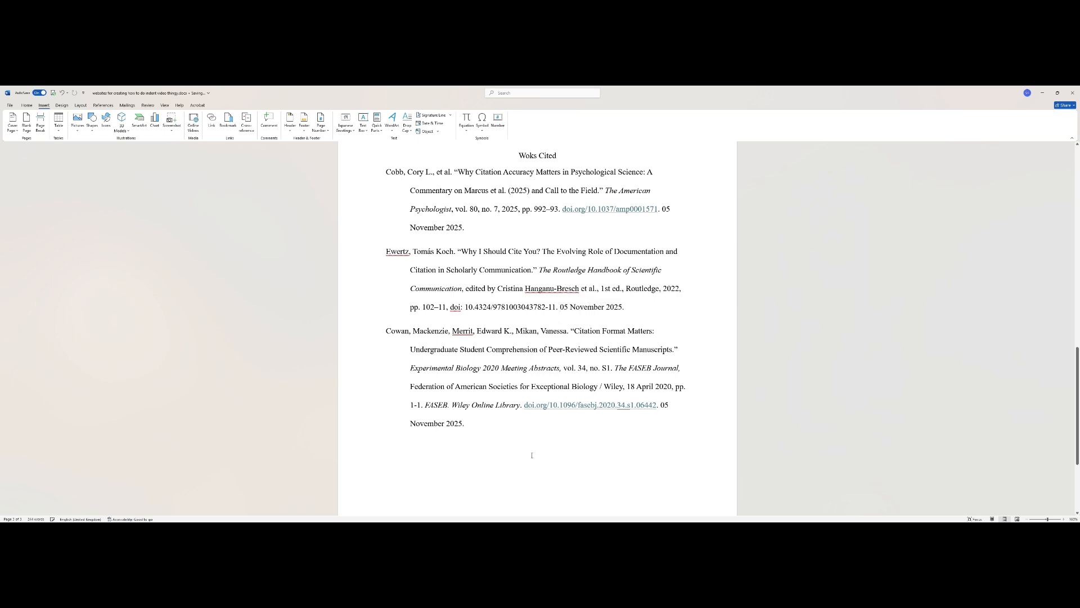